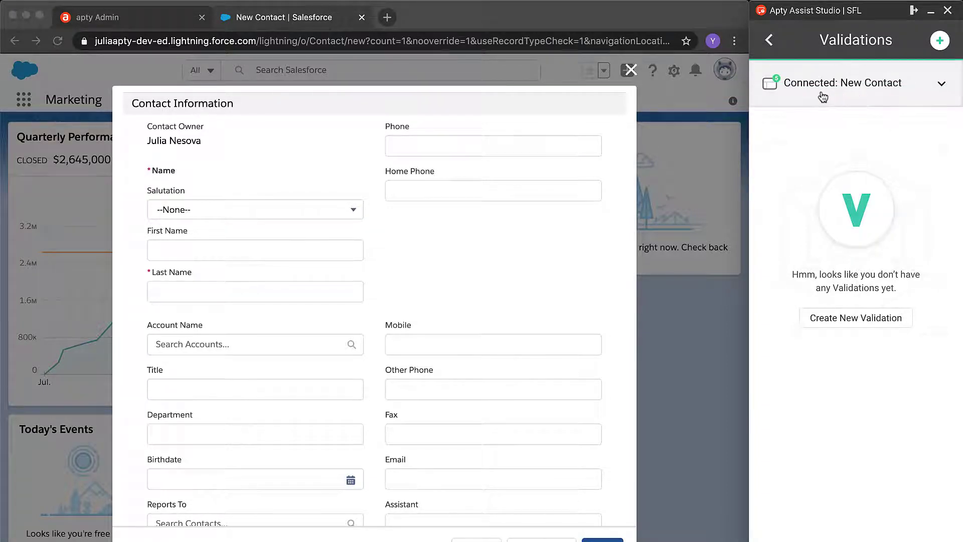
Check the New Contact frame's anchor points by closing and reopening the New Contact form, and save the frame.
click(856, 94)
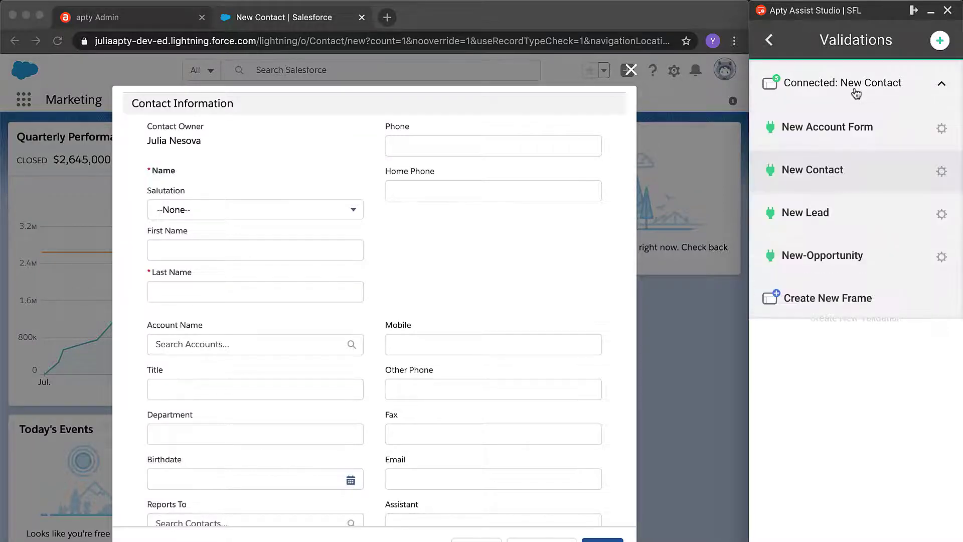
click(941, 171)
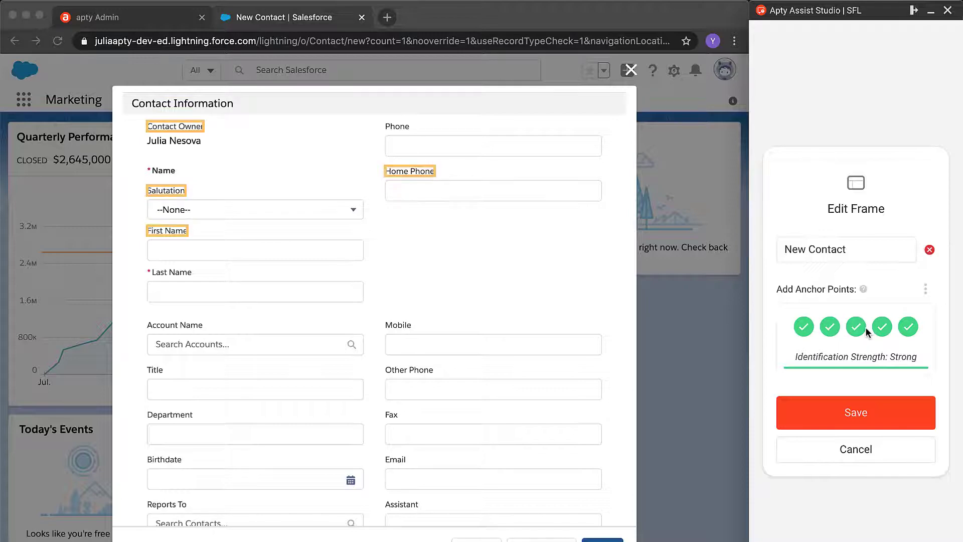
click(632, 72)
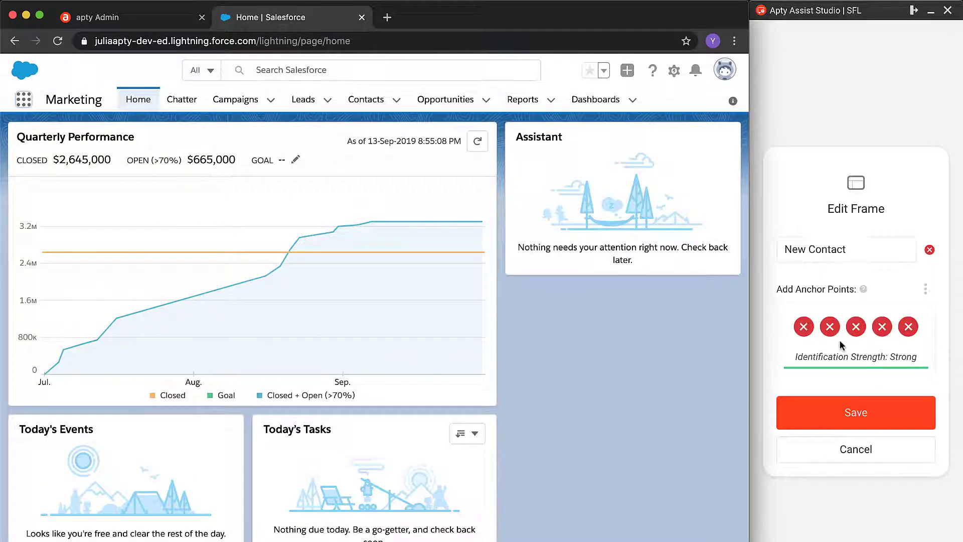
click(397, 99)
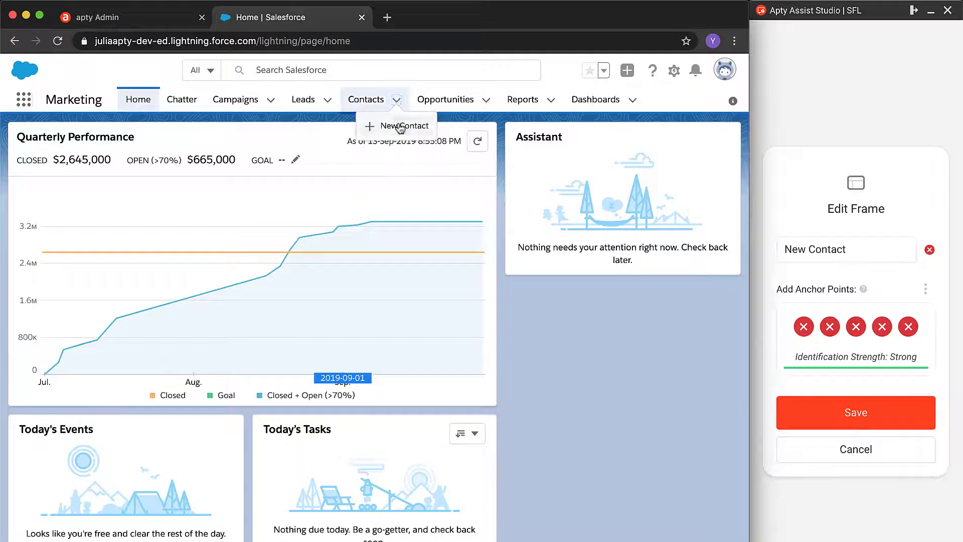
click(400, 126)
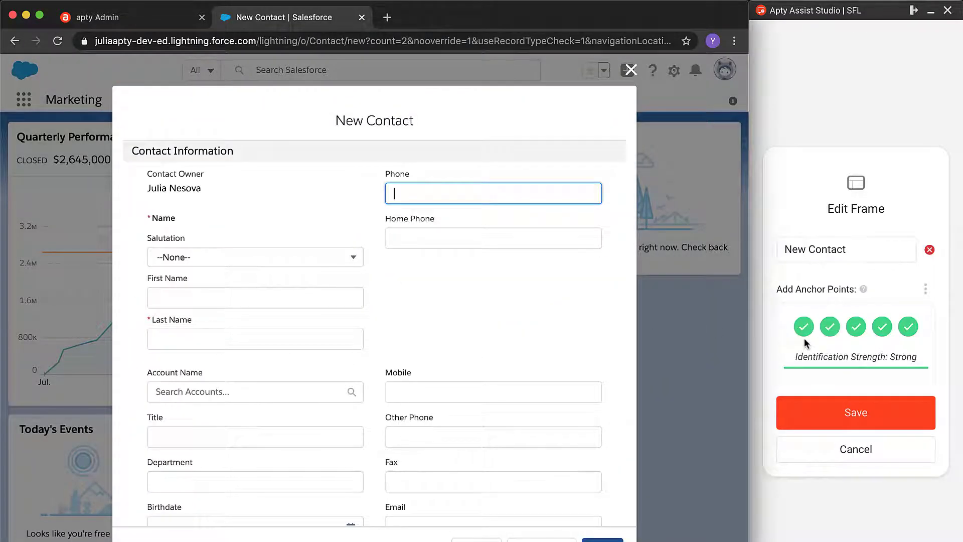
click(828, 410)
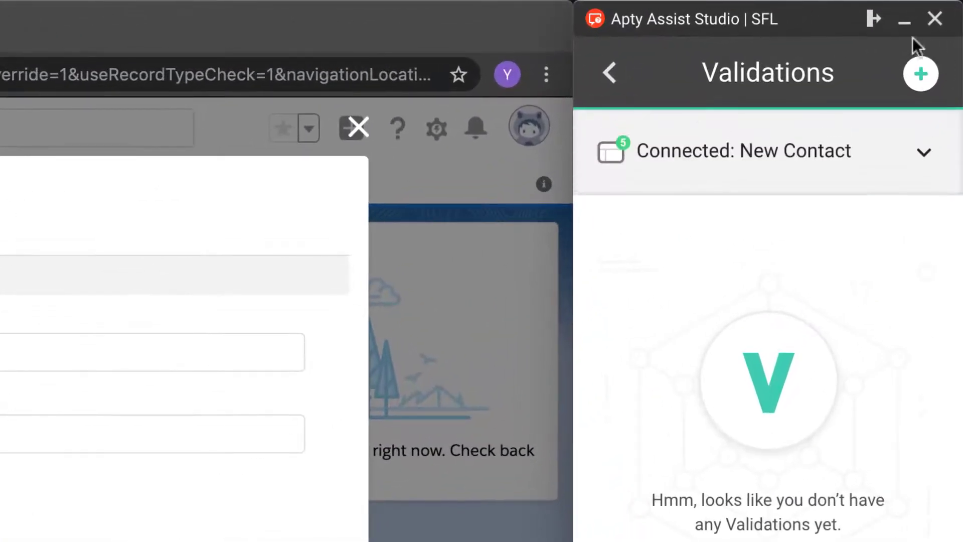
Start a new validation connected to the New Contact frame.
click(920, 73)
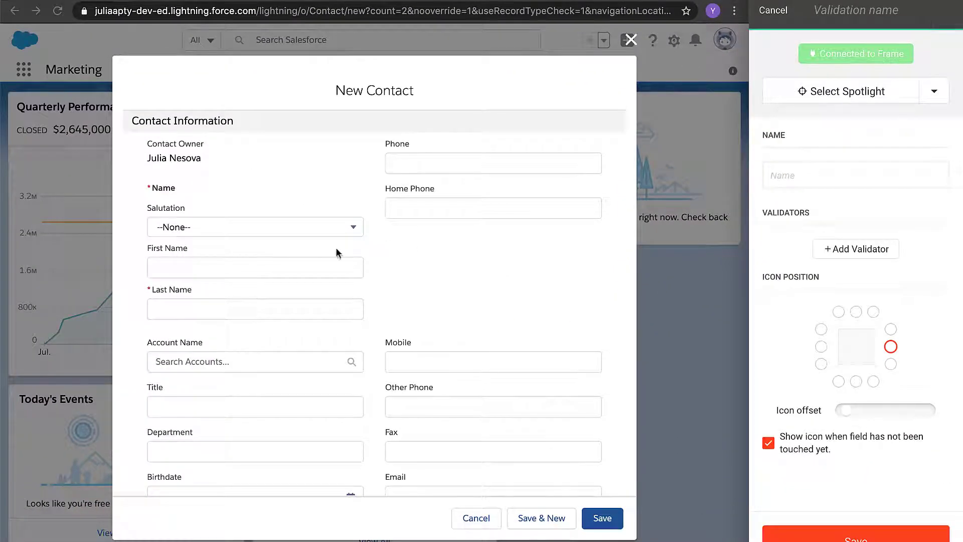
Try out the Last Name field by entering a sample surname and clearing it.
click(234, 408)
click(246, 311)
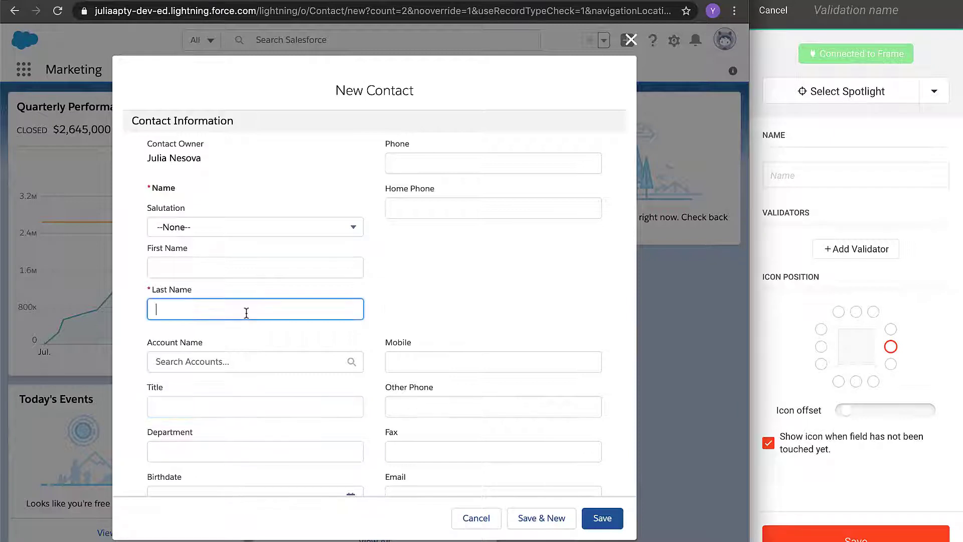
text(Doe)
key(BackSpace)
key(BackSpace)
key(BackSpace)
Select the contact form's Title input as the validation's spotlight element.
click(832, 96)
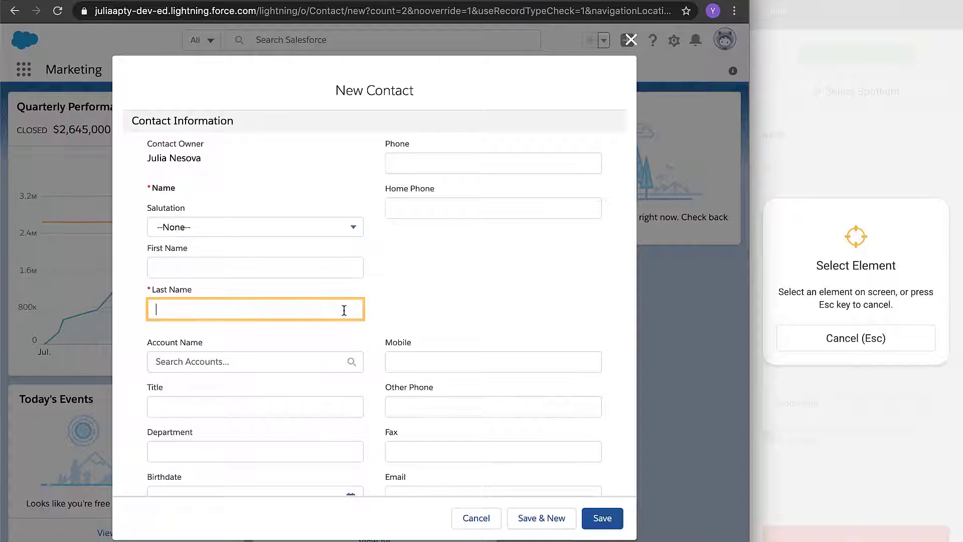
click(290, 407)
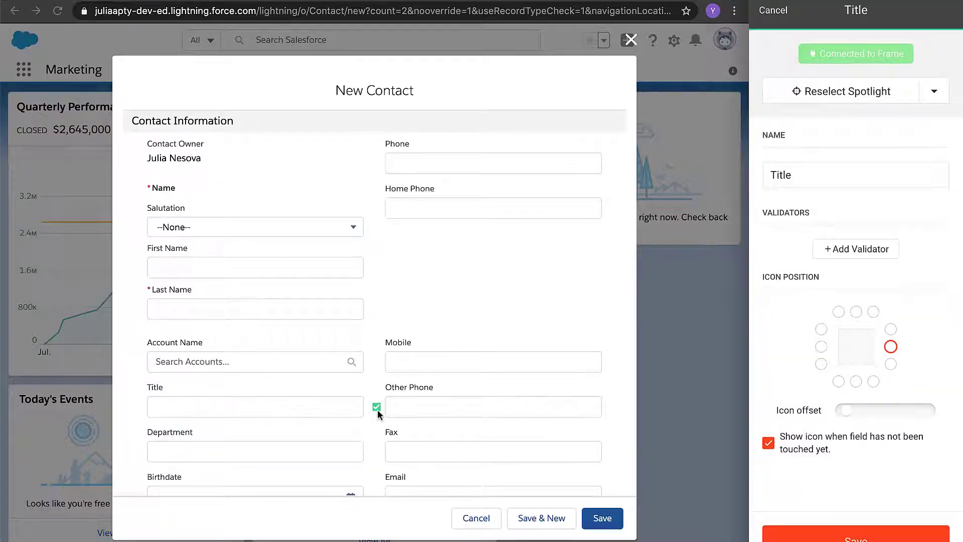
click(929, 95)
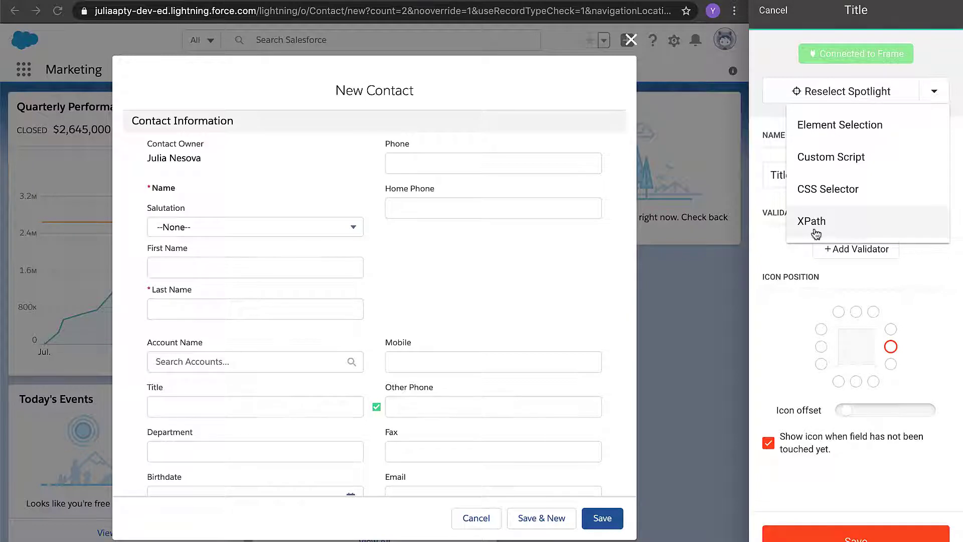
click(776, 237)
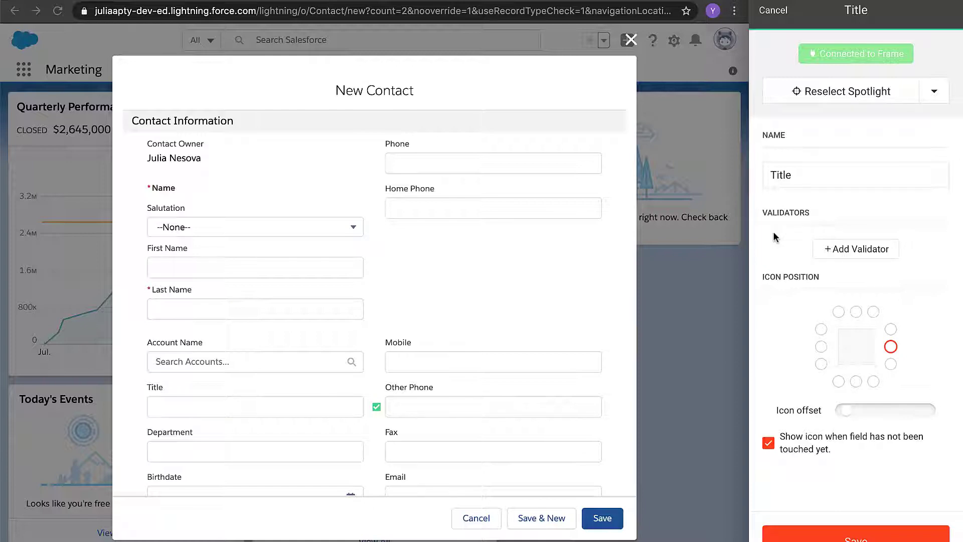
double_click(810, 171)
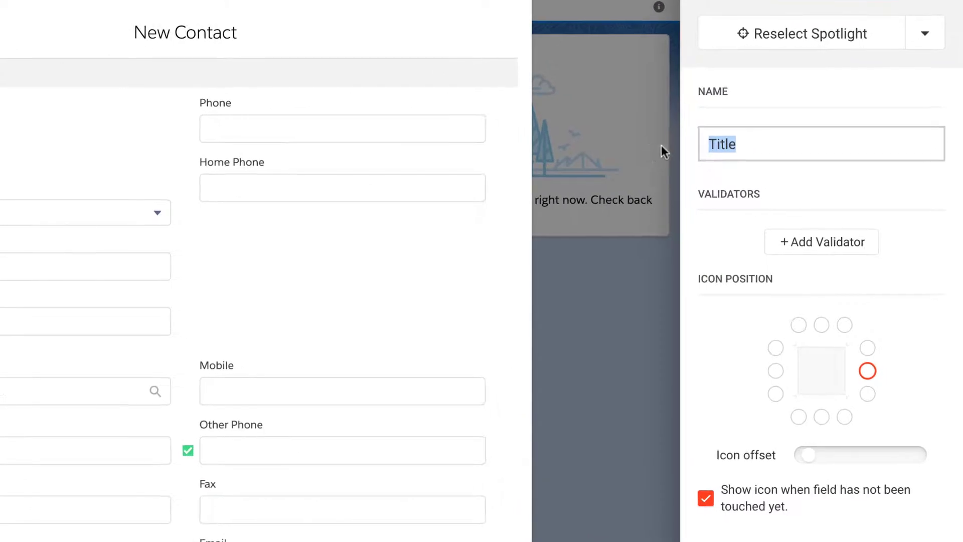
click(747, 181)
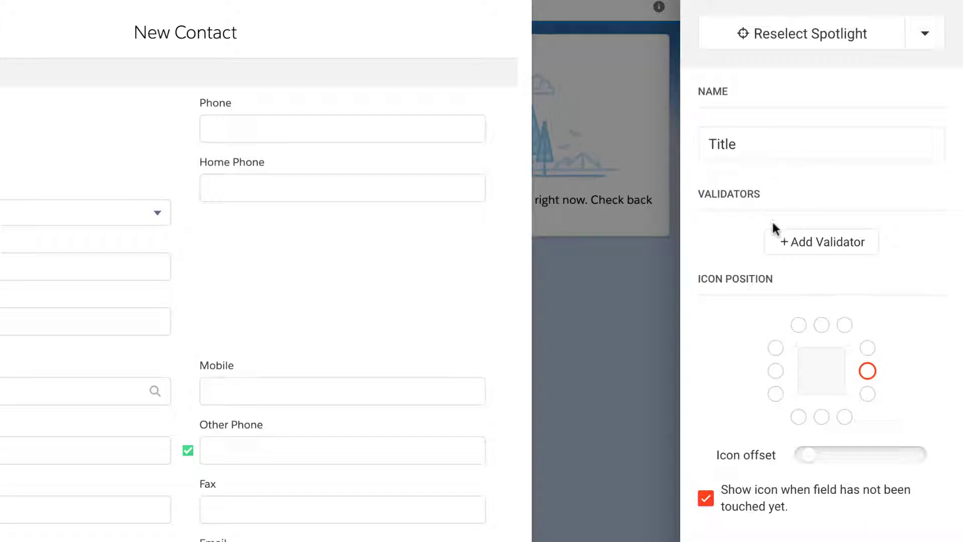
Add a Required field validator to the Title validation.
click(790, 245)
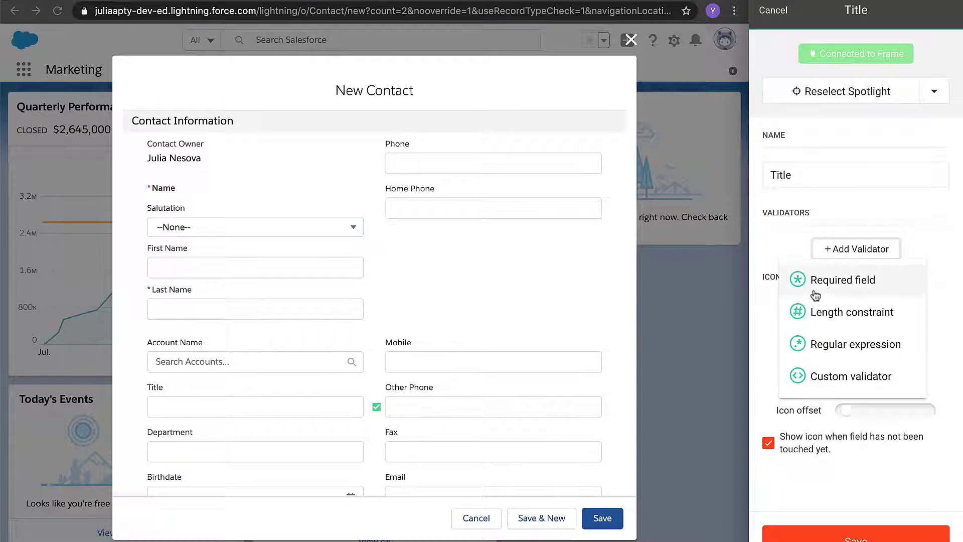
click(835, 291)
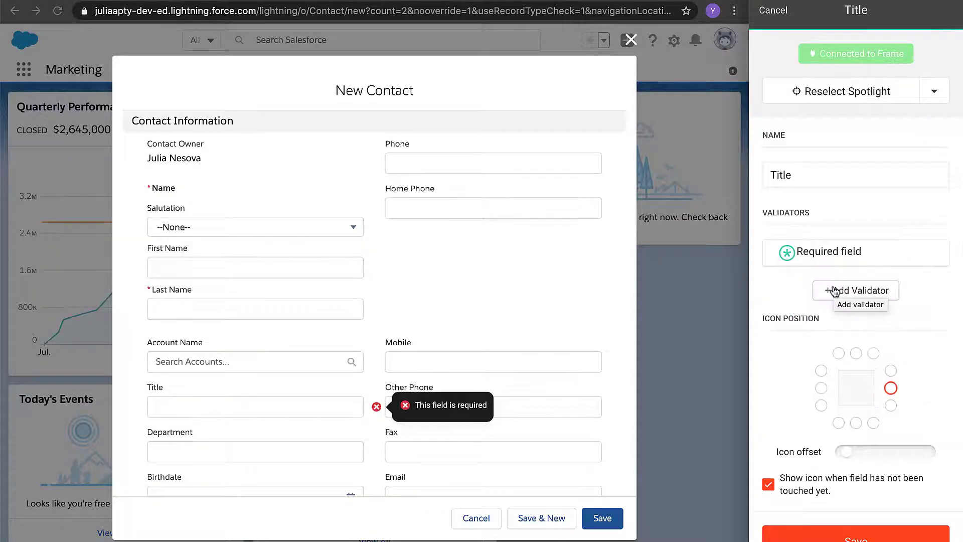
Test the required-field validator by entering "wqewret" as the contact's title and clearing it.
click(304, 408)
text(wqewret)
click(351, 385)
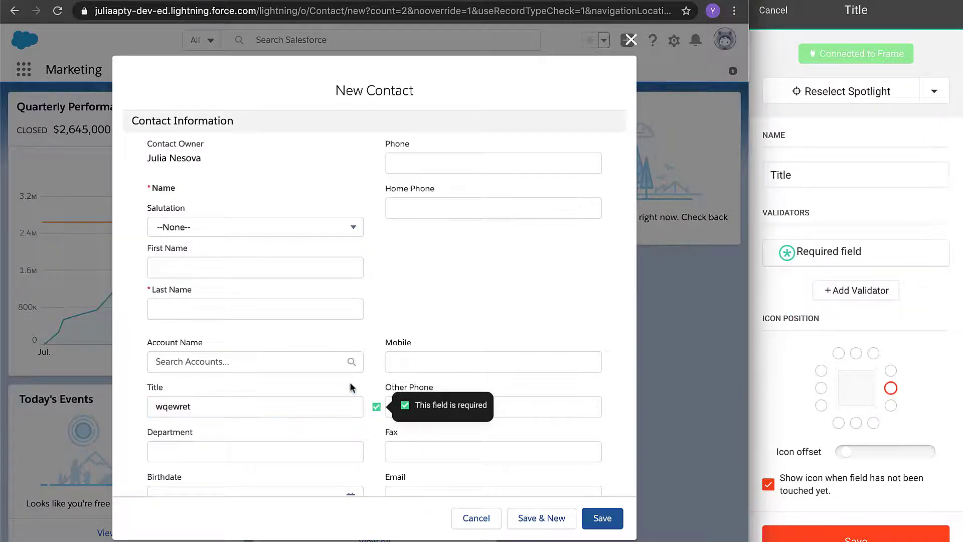
double_click(245, 406)
key(BackSpace)
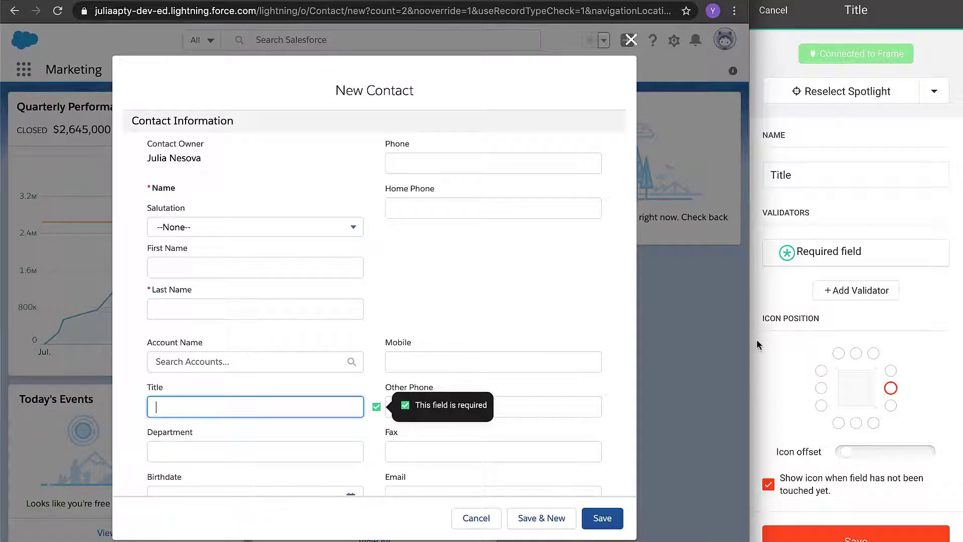
Add a Length constraint validator to the Title validation with a minimum length of 3 and a maximum of 9.
click(859, 289)
click(838, 355)
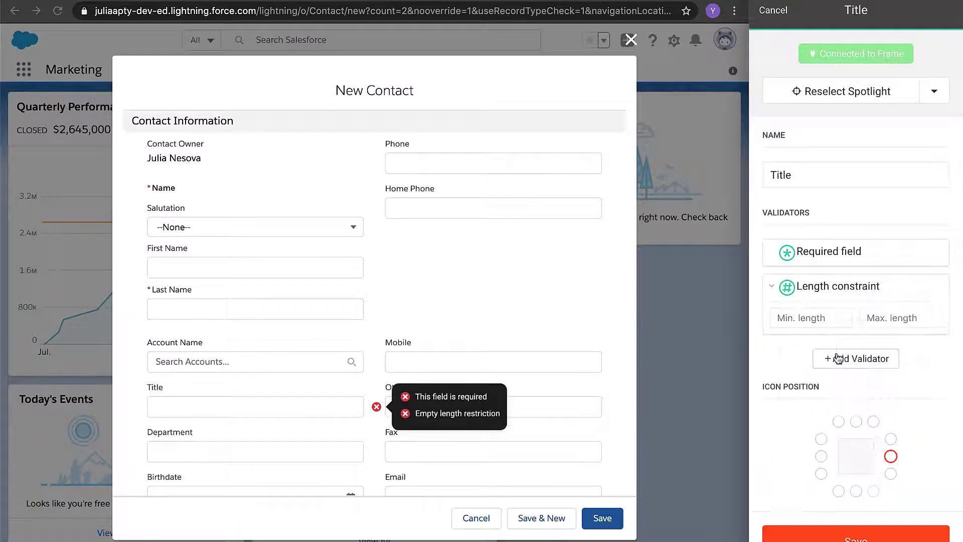
click(808, 320)
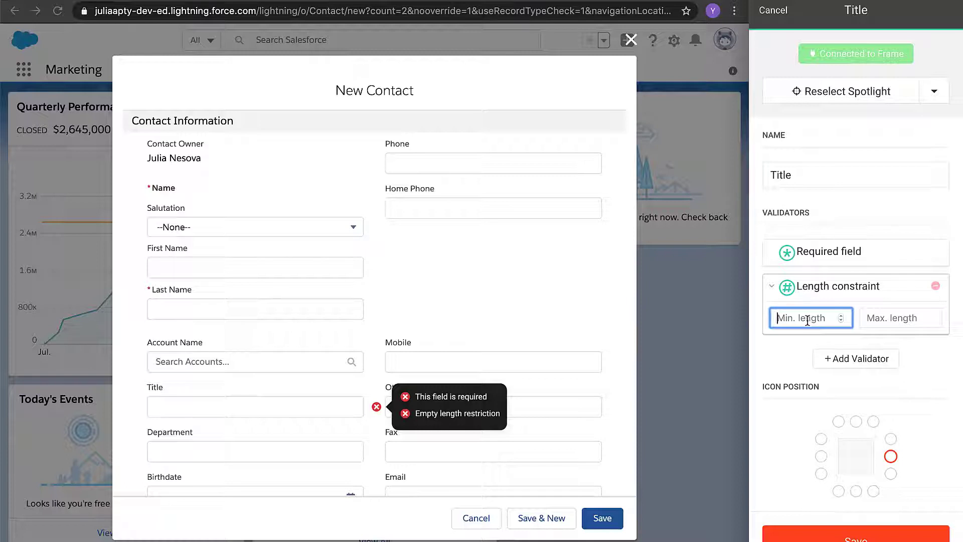
text(3)
click(894, 319)
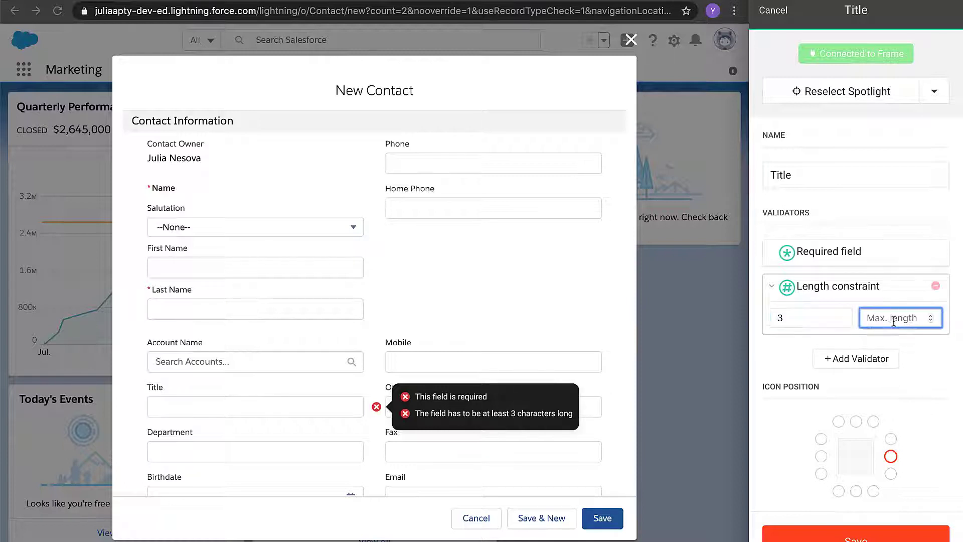
text(9)
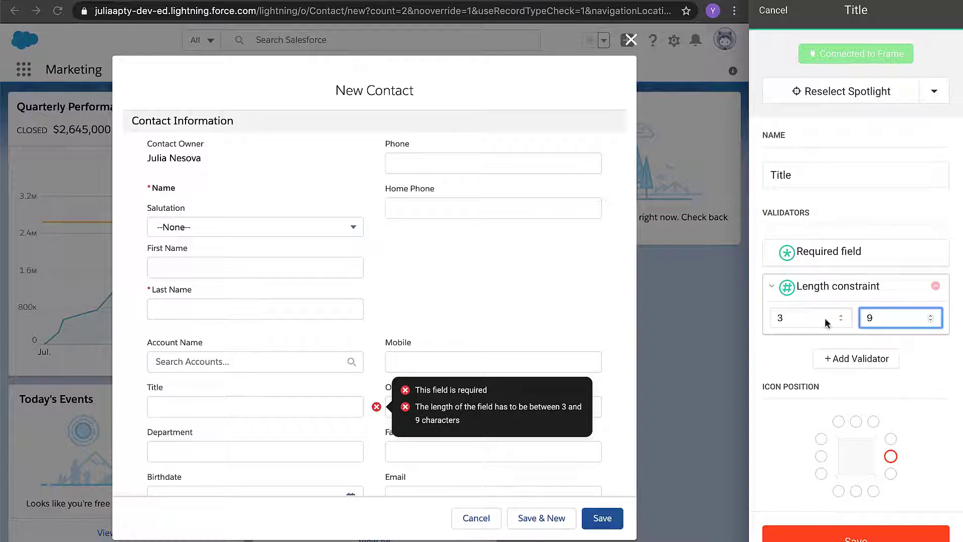
Test the length constraint by entering "1234" as the contact's title and deleting it.
click(327, 408)
text(1234)
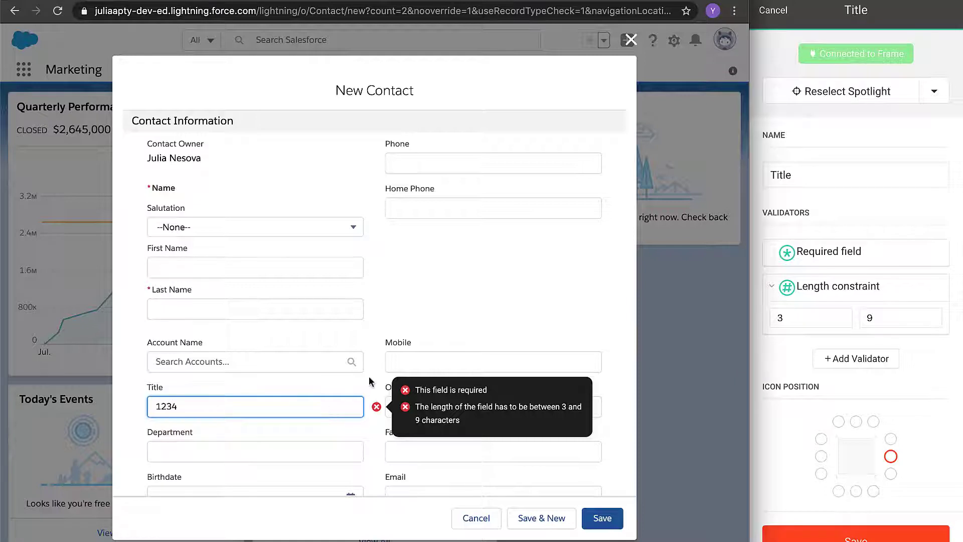
key(BackSpace)
key(BackSpace)
key(BackSpace)
key(BackSpace)
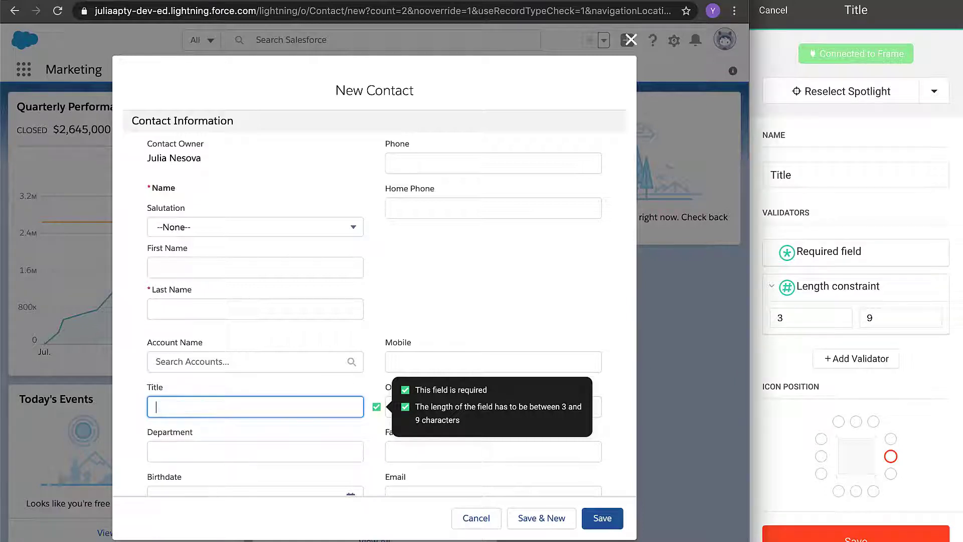
Add a Regular expression validator with pattern ^[a-zA-Z0-9]+$ and error message "Only letters and numbers are allowed in this field".
click(847, 357)
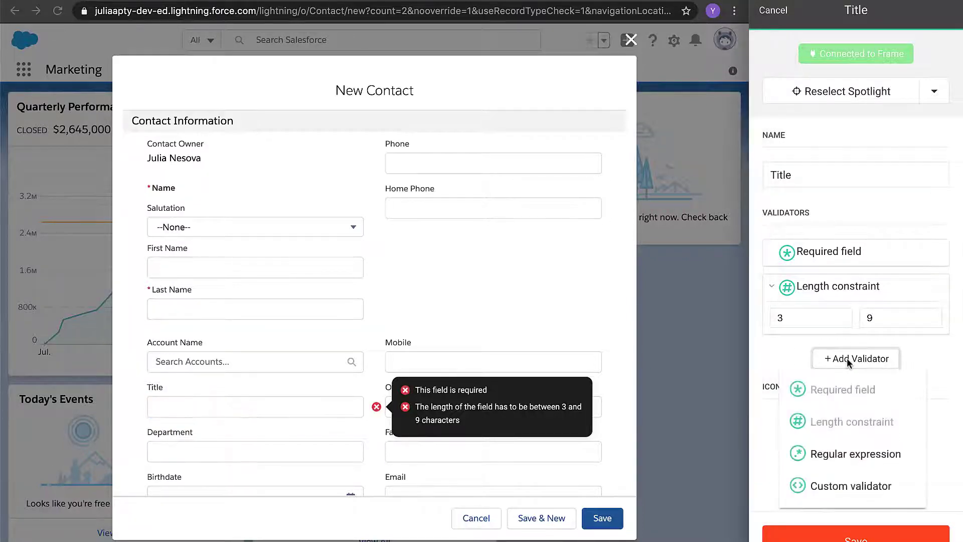
click(841, 454)
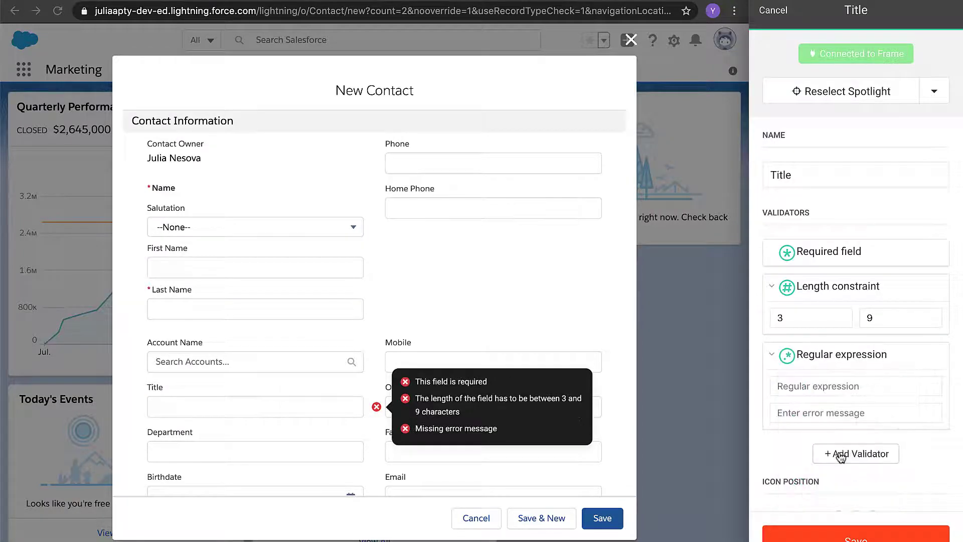
click(816, 389)
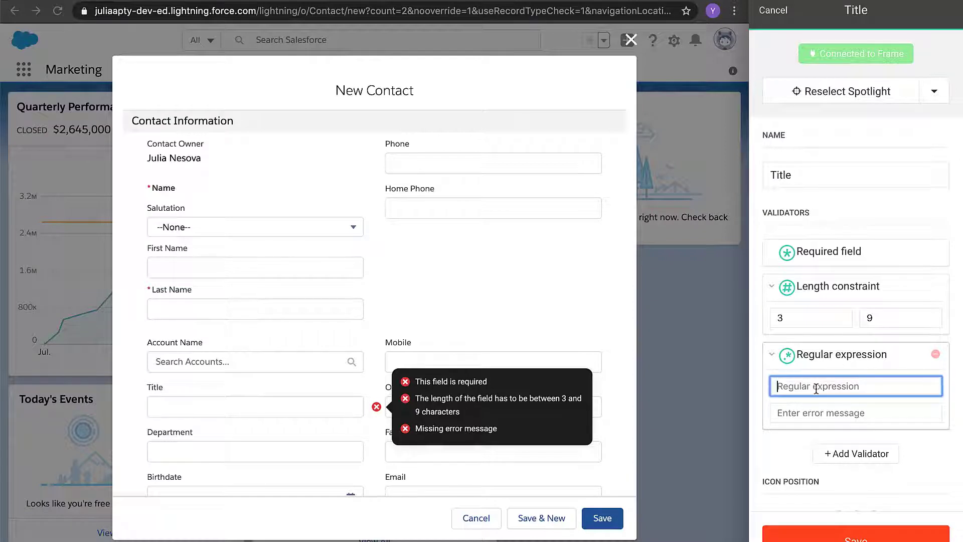
text(^[a-zA-Z0-9]+$)
click(794, 414)
text(Only)
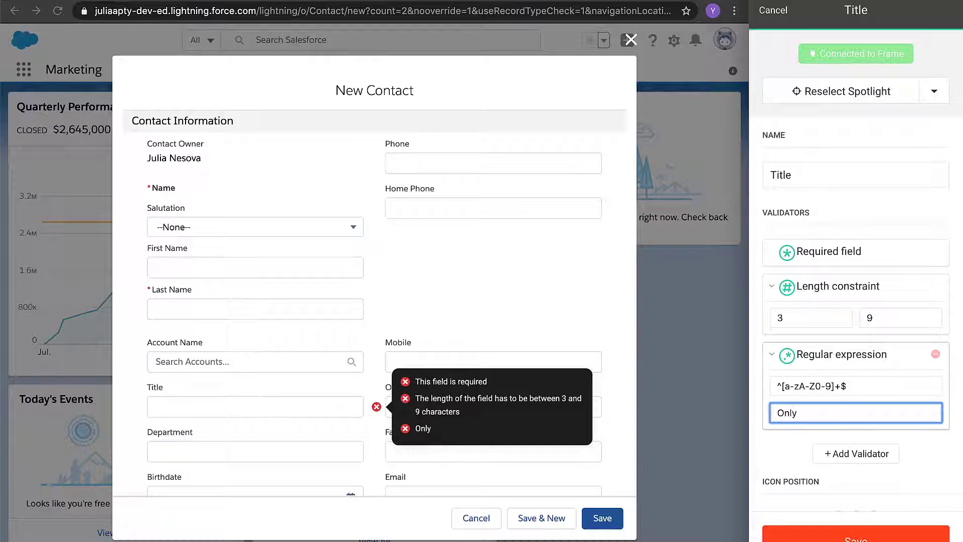
text( letters and nu)
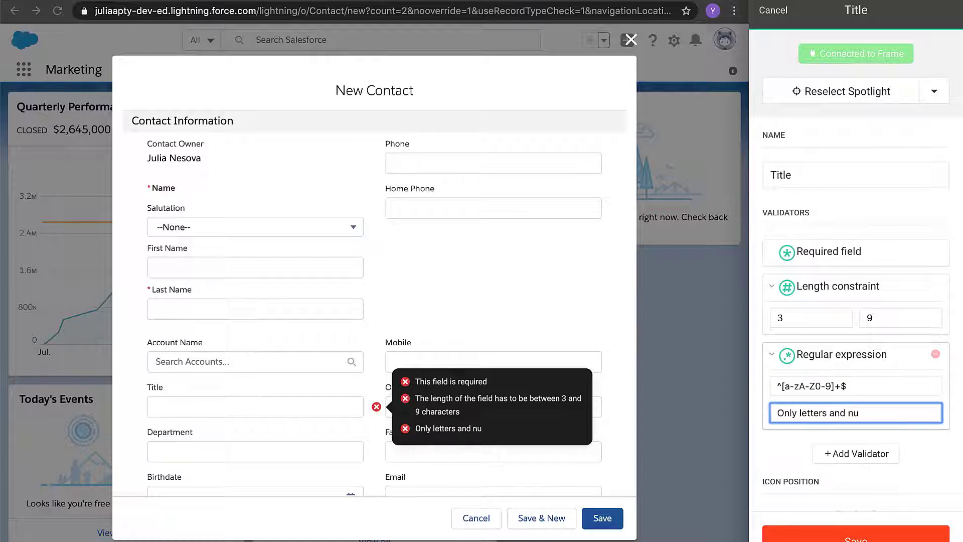
text(mbers are allowed in)
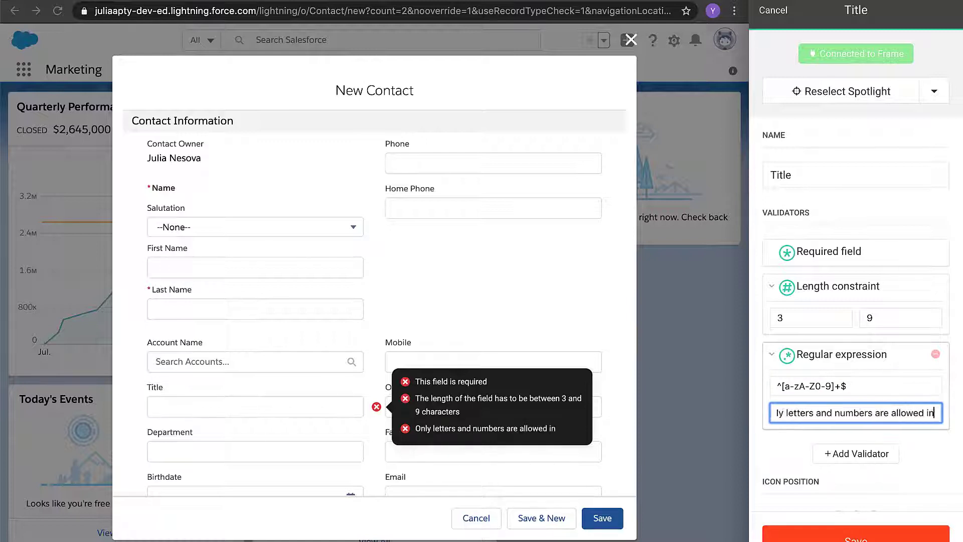
text( this field.)
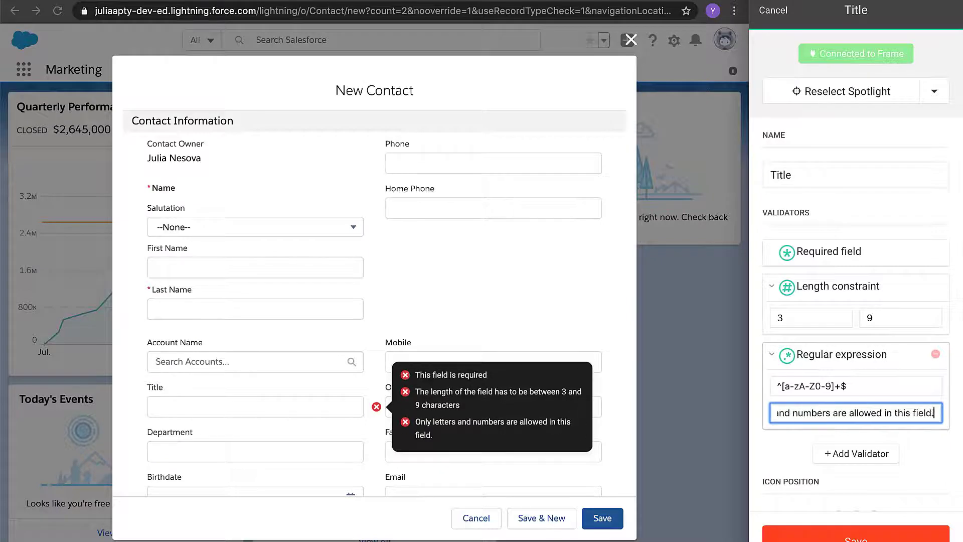
key(BackSpace)
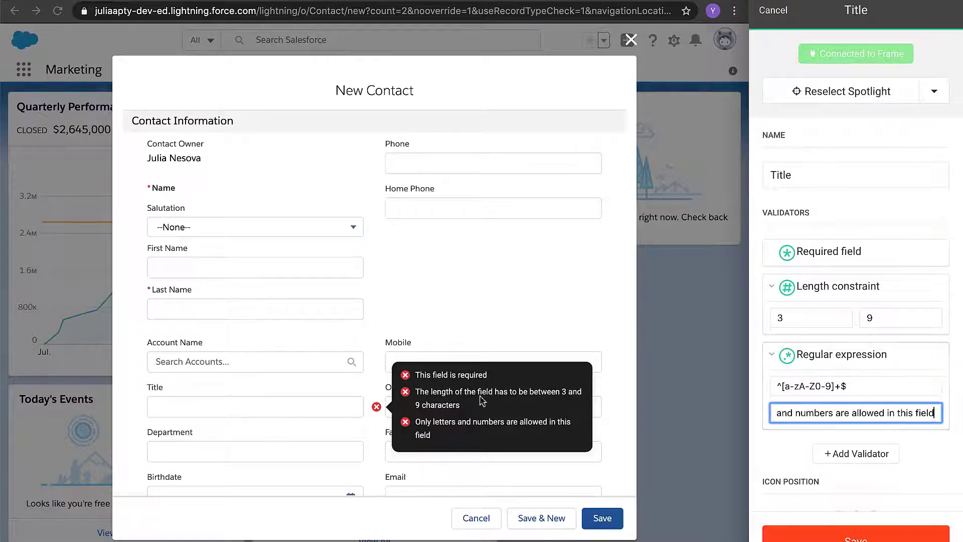
Test the validators by entering "Tech31" as the contact's title, appending "@", and removing that character again.
click(271, 407)
text(Tech31)
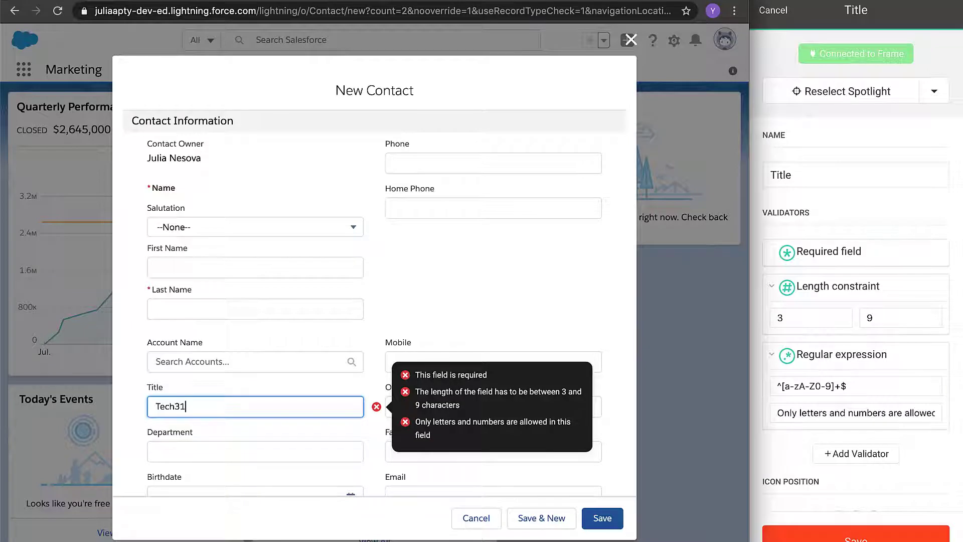
click(281, 390)
click(229, 404)
text(@)
click(224, 391)
click(212, 404)
key(BackSpace)
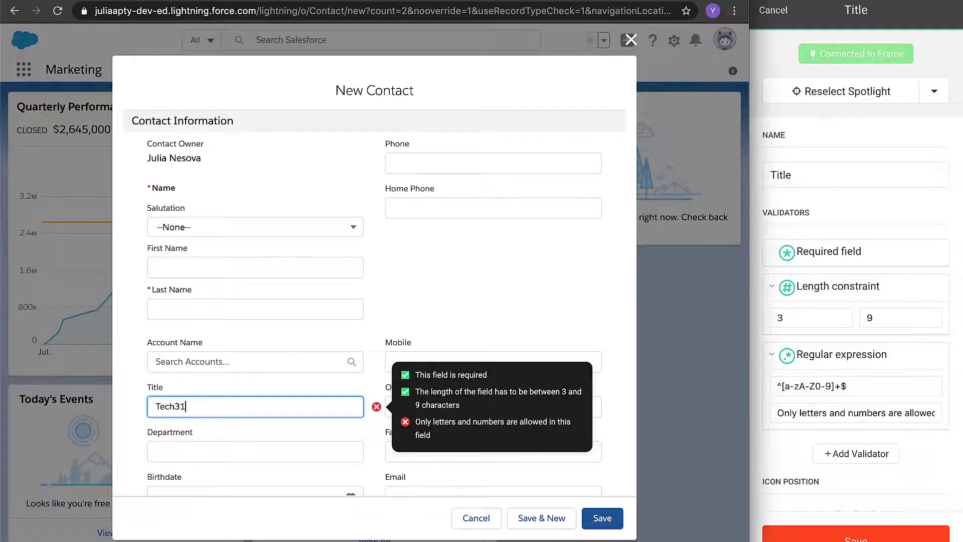
click(253, 388)
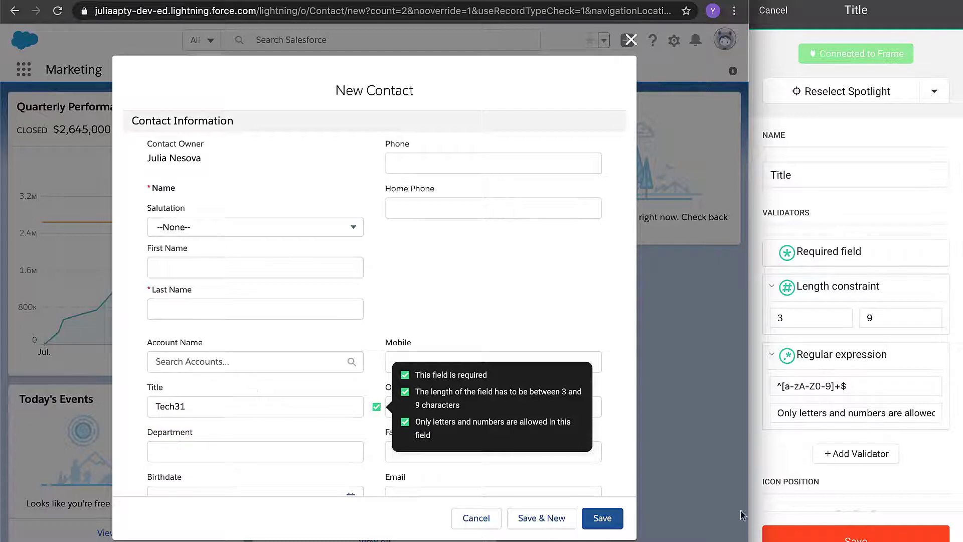
Add a Custom validator to the Title validation and activate its error message field.
click(866, 455)
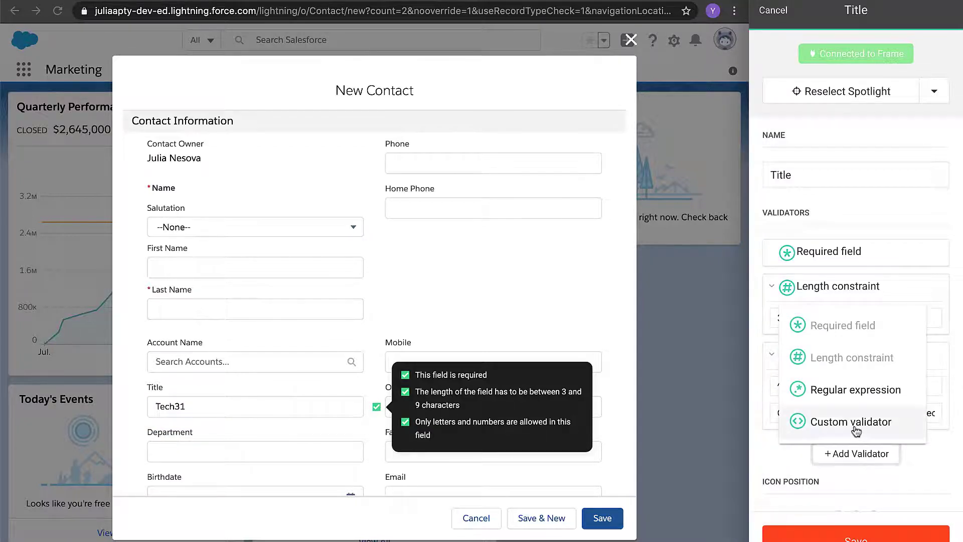
click(823, 421)
scroll(844, 391, down, 4)
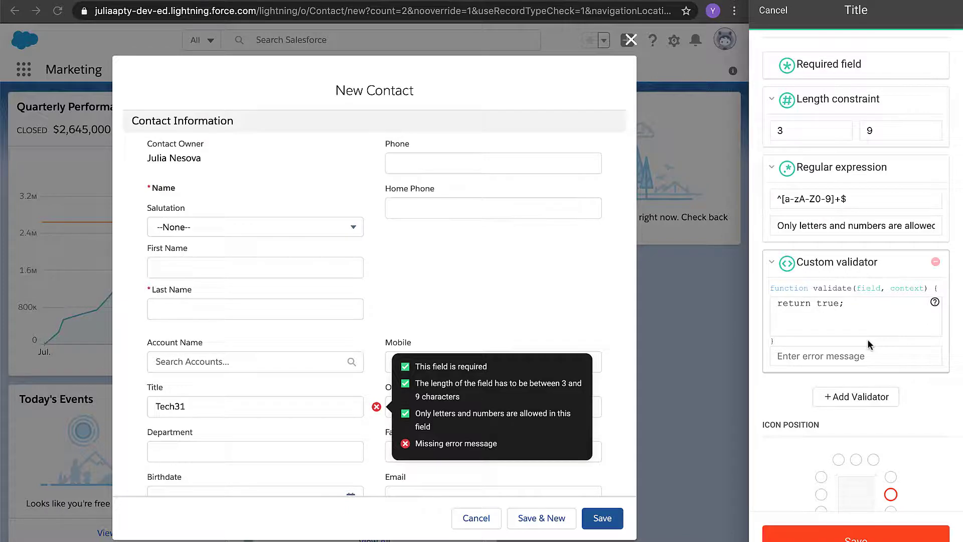
scroll(868, 340, down, 2)
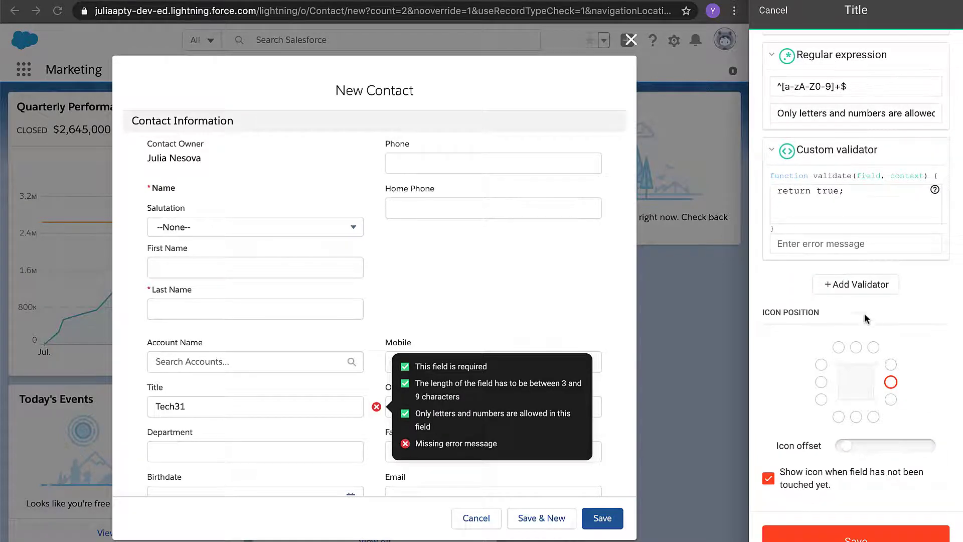
click(851, 244)
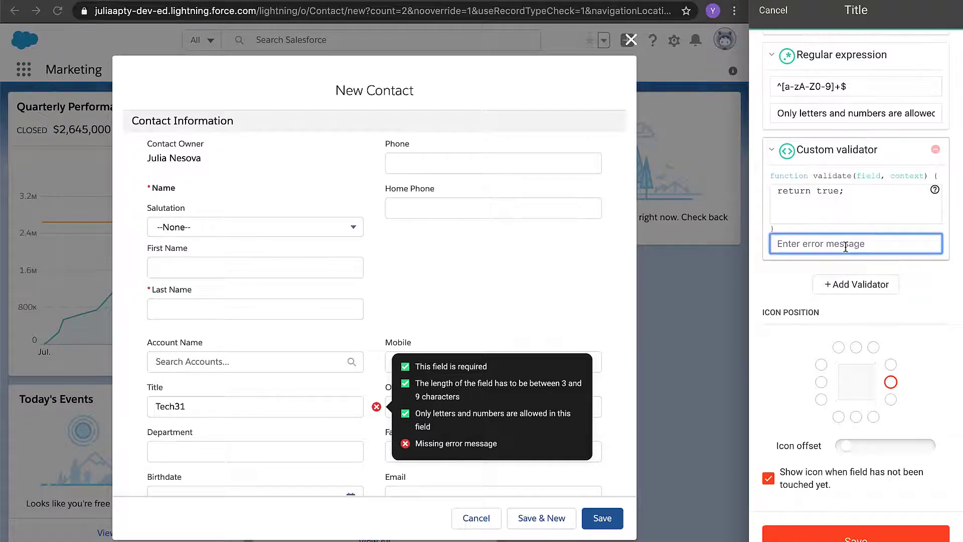
Try the upper-right icon position, restore the icon to the middle of the field's right side, and reduce the icon offset to its minimum.
click(855, 348)
click(891, 364)
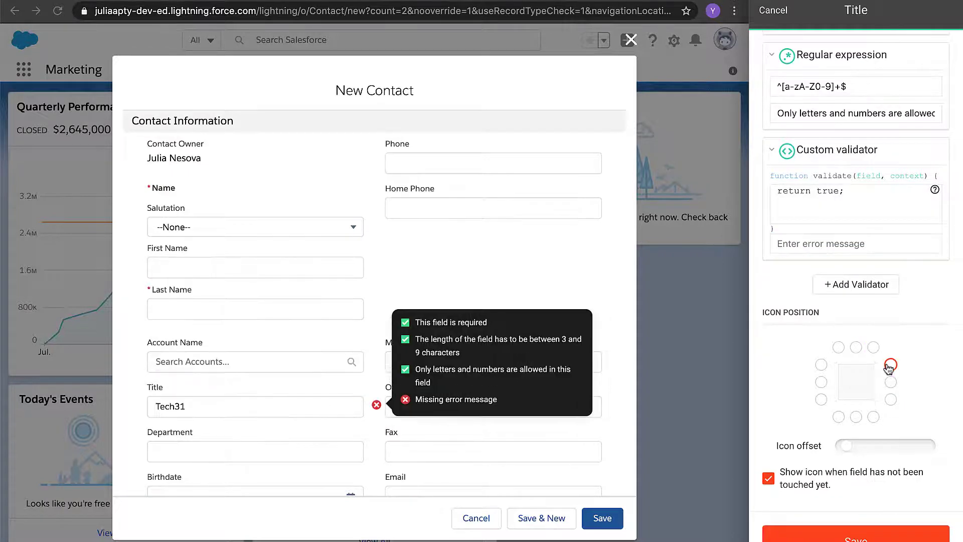
click(891, 382)
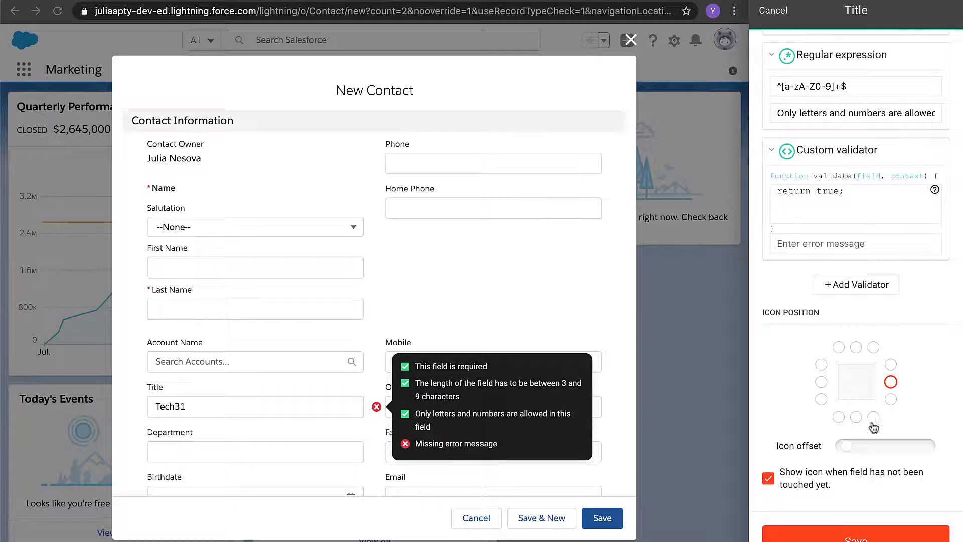
drag(848, 446, 827, 448)
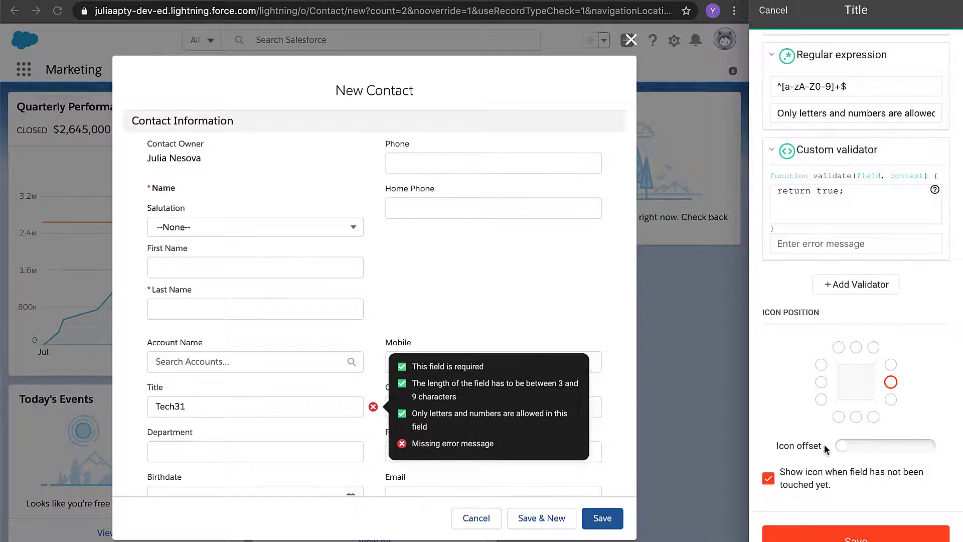
click(805, 510)
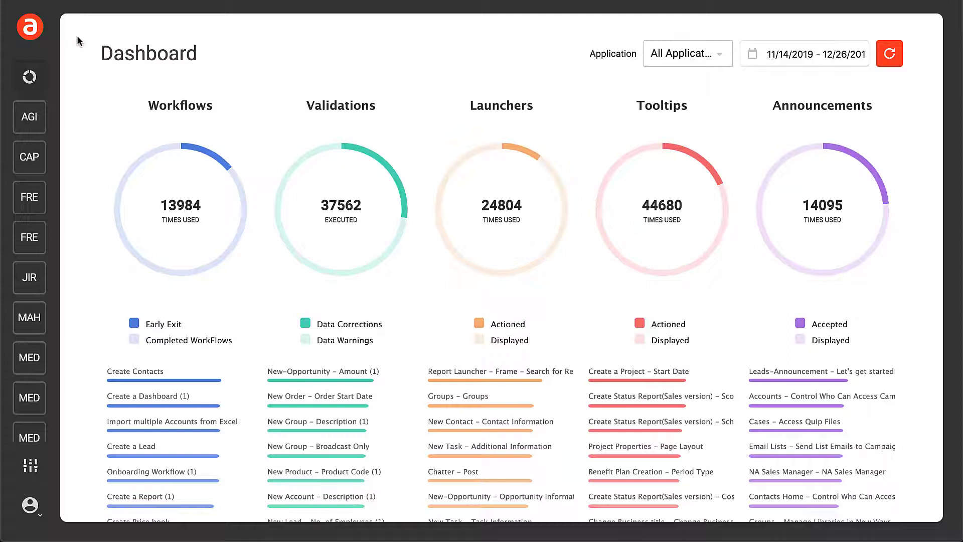
Open the list of publishable frames for the SFL application in the Apty admin dashboard.
scroll(37, 208, down, 8)
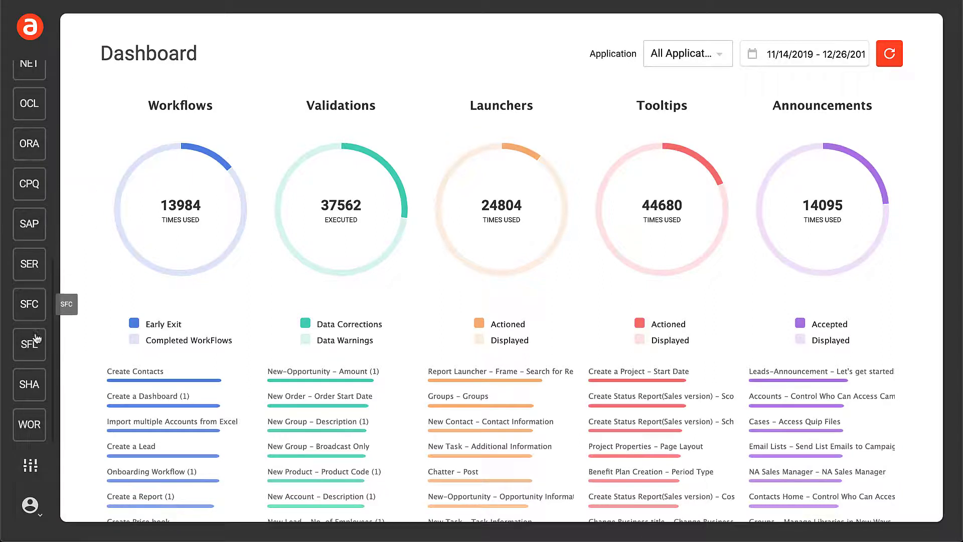
click(36, 343)
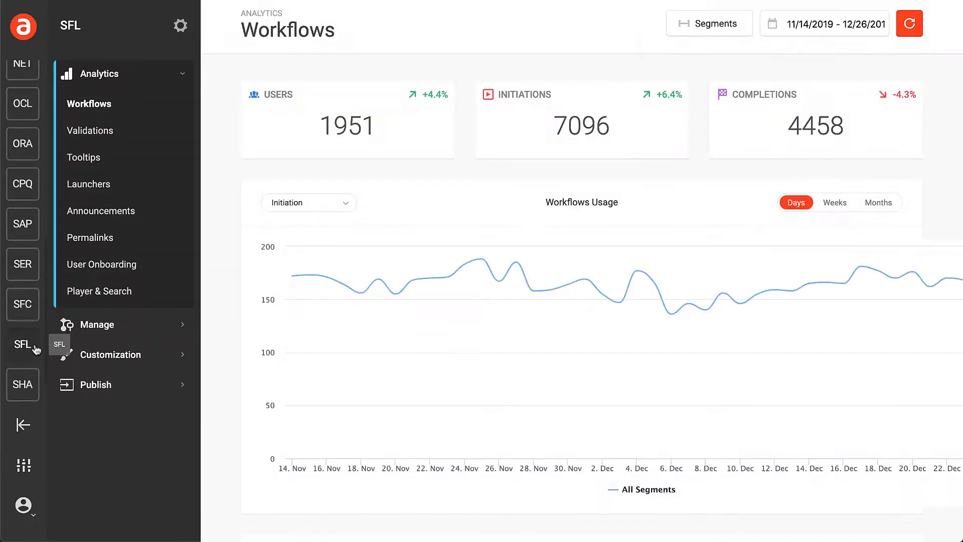
click(122, 384)
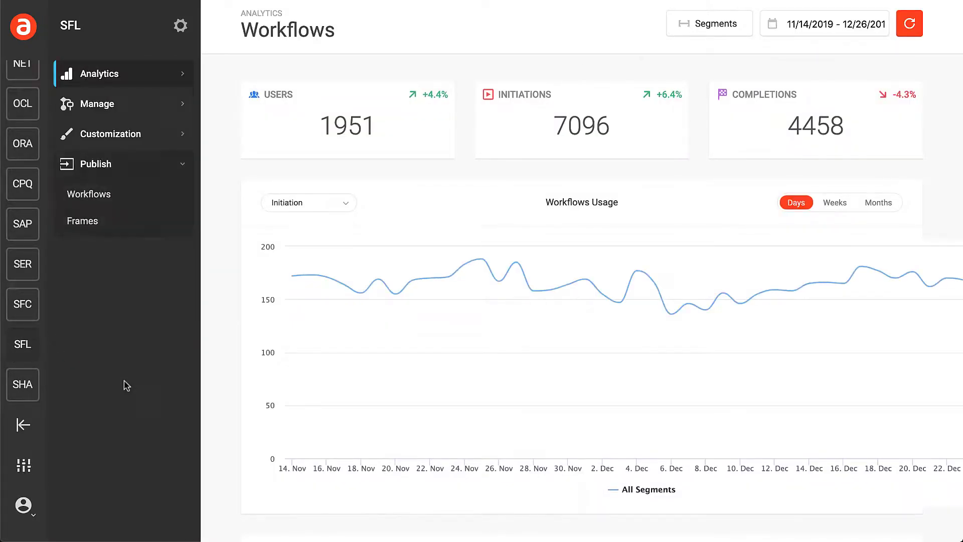
click(120, 233)
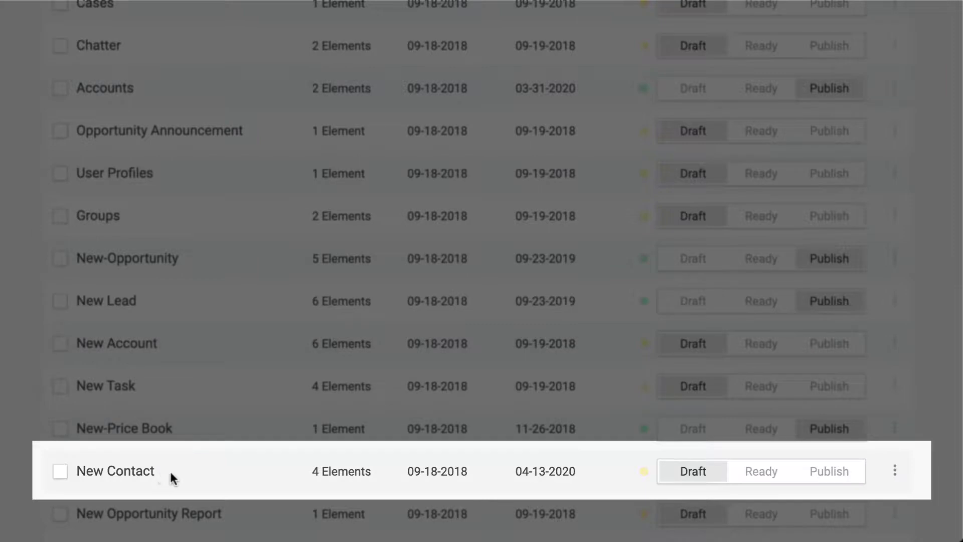
Set the New Contact frame's status to Publish and return it to Draft.
click(804, 480)
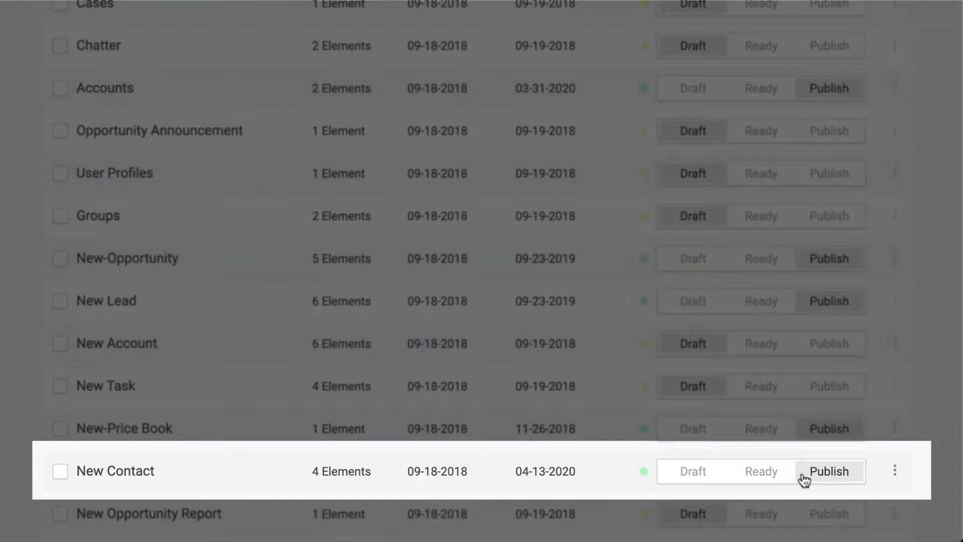
click(698, 478)
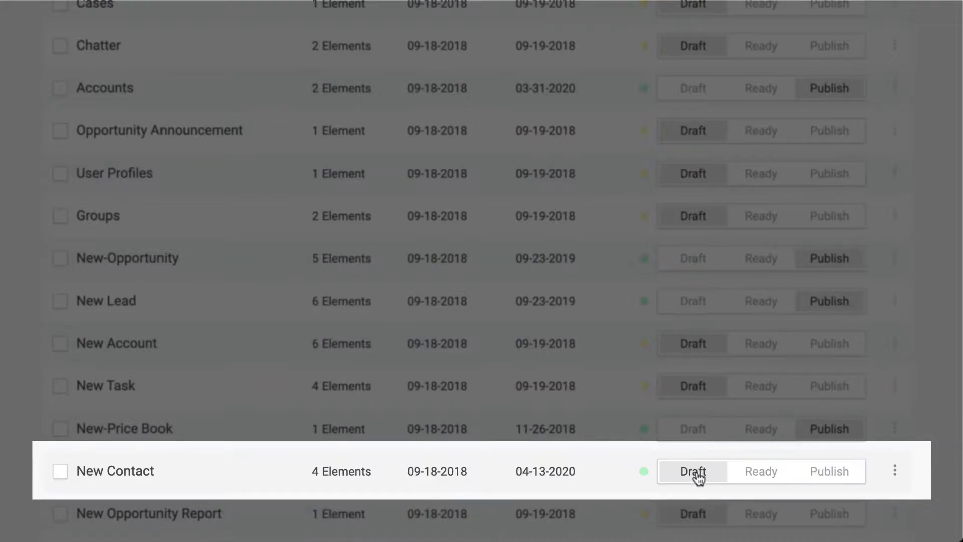